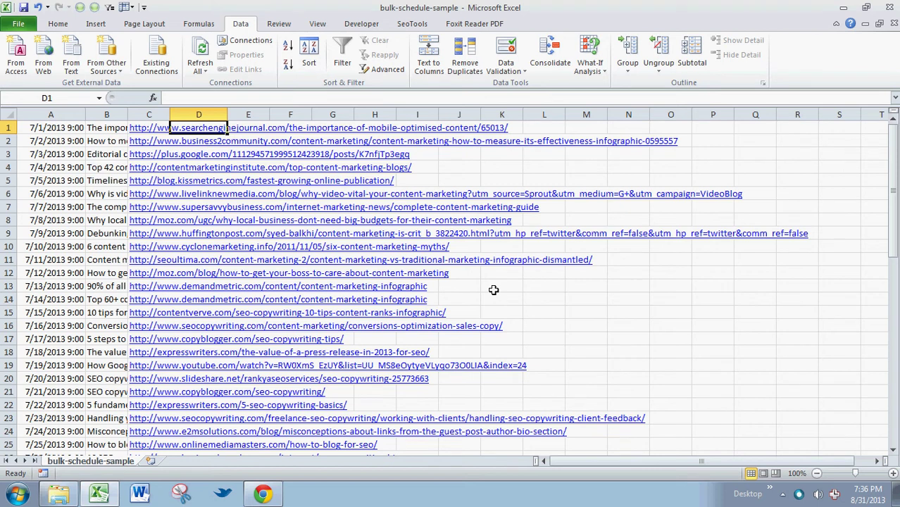
Step: Inspect the first row's cells and select all the dates in column A
key("Left")
key("Left")
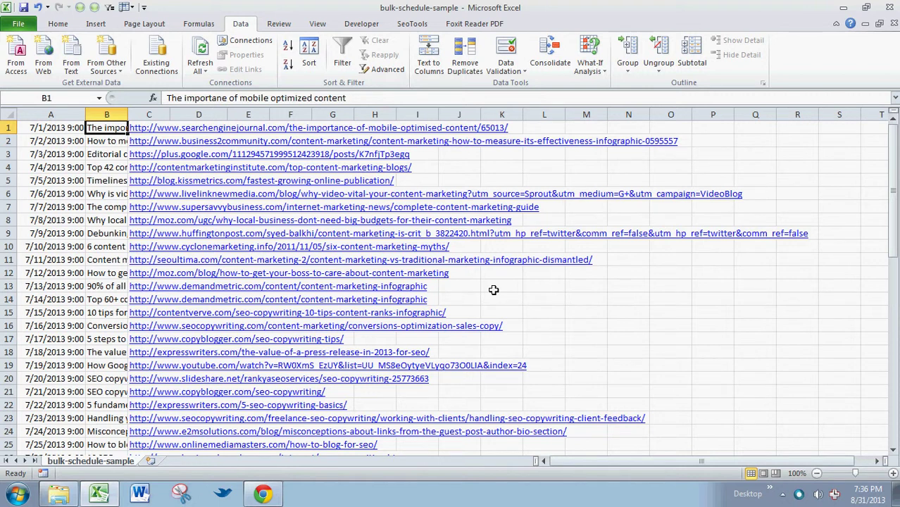
key("Left")
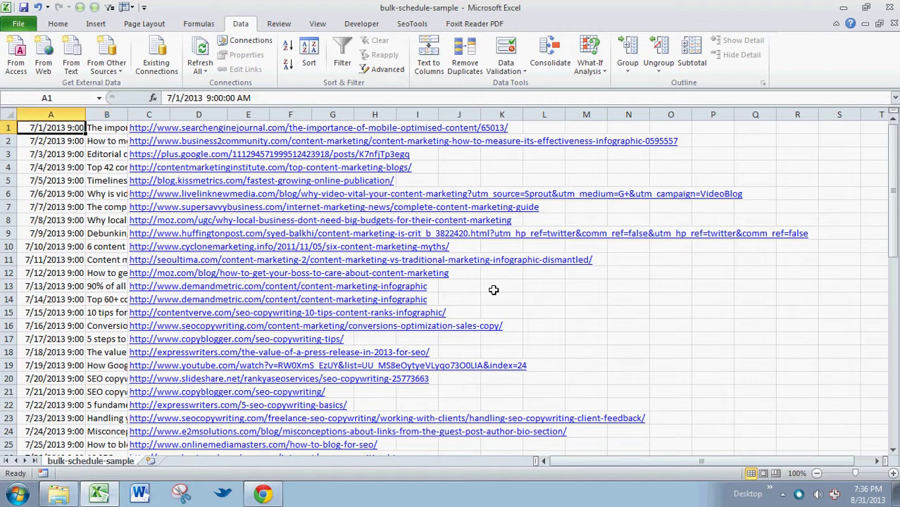
key("Down")
key("Down")
key("Down")
key("Down")
key("Down")
key("Down")
key("Down")
key("Down")
key("Down")
key("Down")
key("Down")
key("Down")
key("Down")
key("Down")
key("Down")
key("Down")
key("Down")
key("Down")
key("Down")
key("Down")
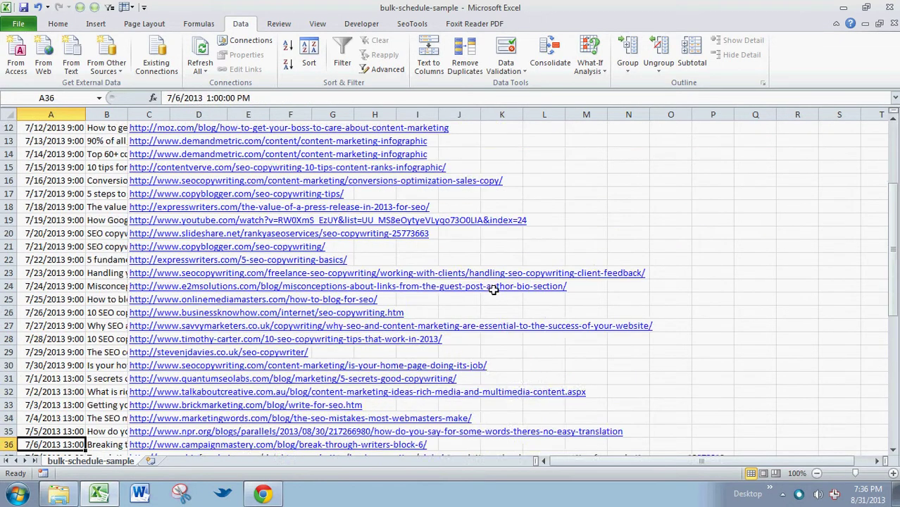
key("Down")
key("Down")
key("Down")
key("Down")
key("Down")
key("Down")
key("Down")
key("Down")
key("Down")
key("Down")
key("Down")
key("Down")
key("Down")
key("Down")
key("Down")
key("Down")
key("Down")
key("Down")
key("Down")
key("Down")
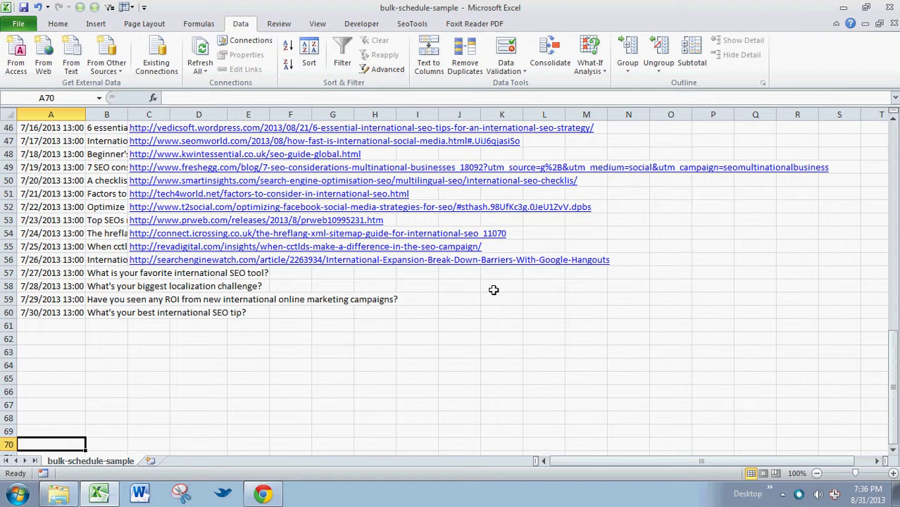
key("Up")
key("Up")
key("Up")
key("Up")
key("Up")
key("Up")
key("Up")
key("Up")
key("Up")
key("Up")
key("Up")
key("Up")
key("Up")
key("Up")
key("Up")
key("Up")
key("Up")
key("Up")
key("Up")
key("Up")
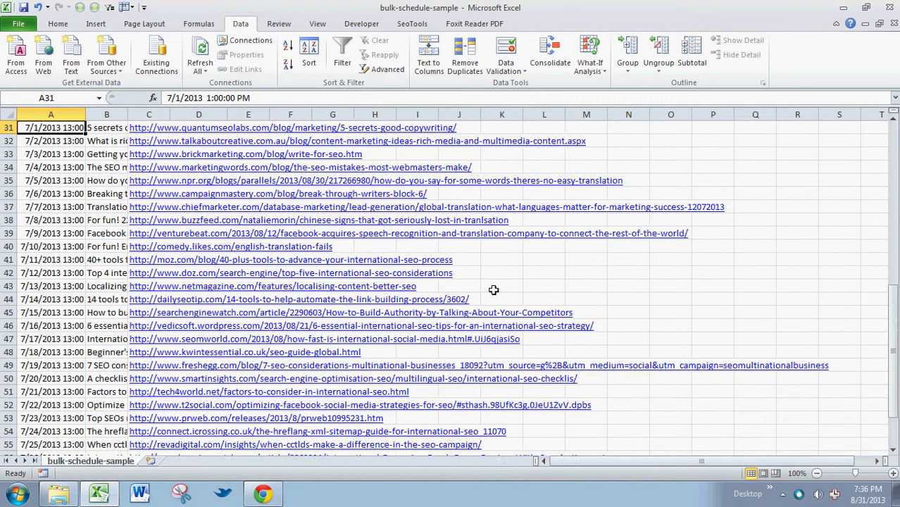
key("Up")
key("Up")
key("Up")
key("Up")
key("Up")
key("Up")
key("Up")
key("Up")
key("Up")
key("Up")
key("Up")
key("Up")
key("Up")
key("Up")
key("Up")
key("Up")
key("Up")
key("Up")
key("Up")
key("Up")
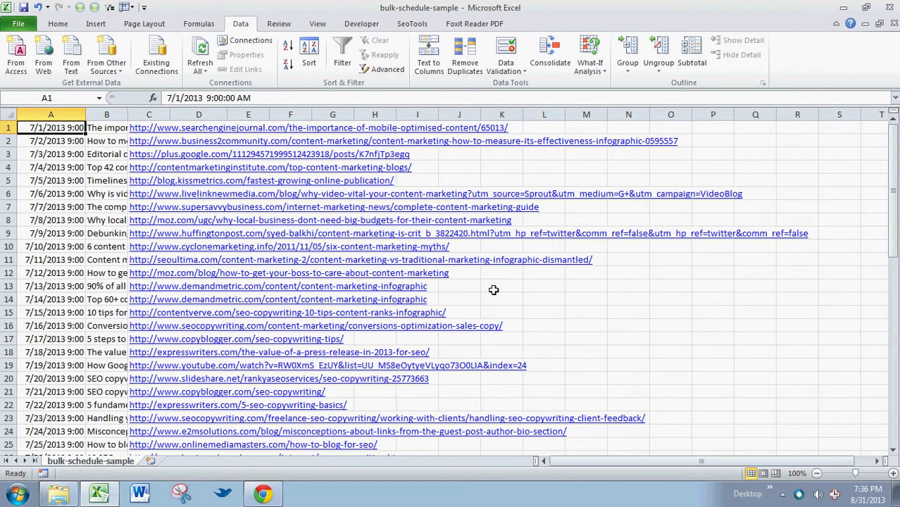
key("Right")
key("Right")
key("Down")
key("Right")
key("Left")
key("Up")
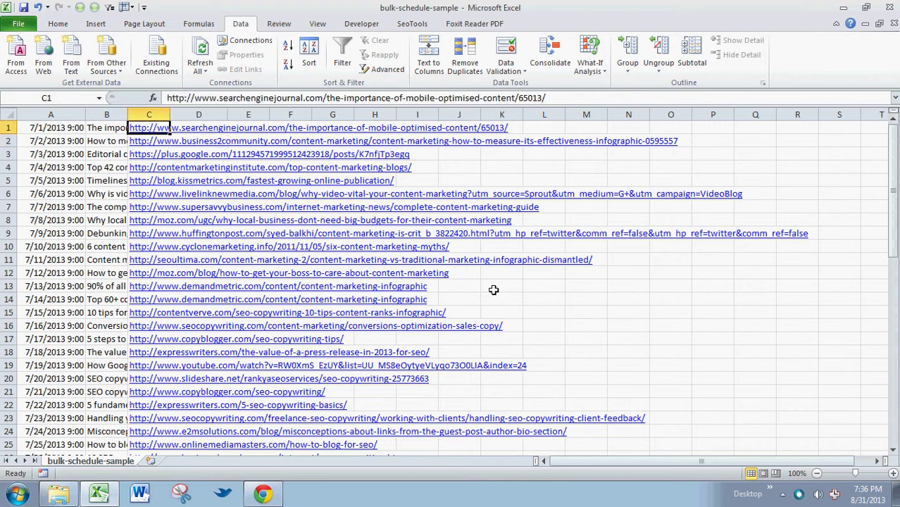
key("Left")
key("Left")
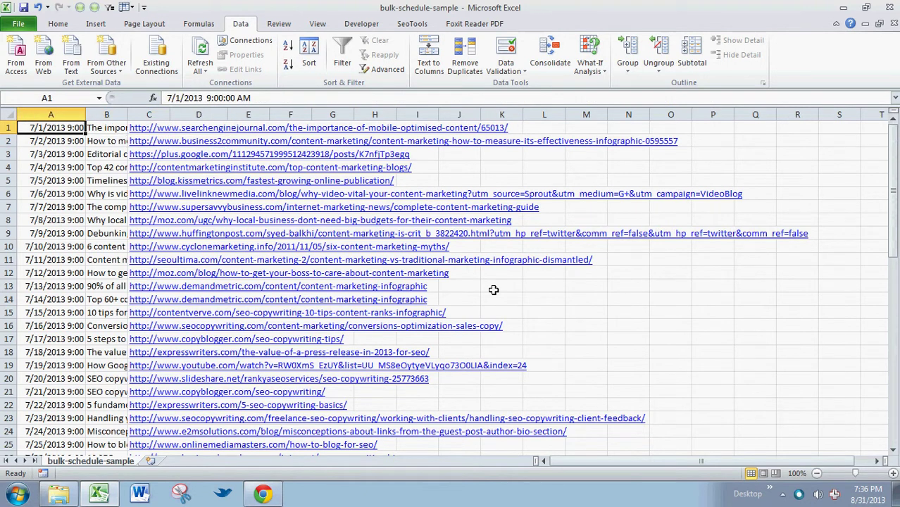
key("ctrl+shift+Down")
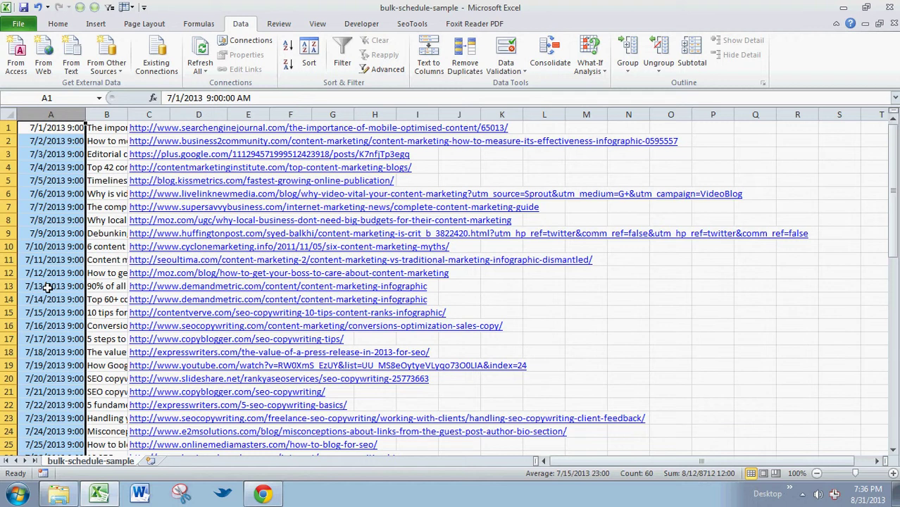
Step: Replace every '7/' with '9/' in the dates, confirming the 66 replacements
key("ctrl+h")
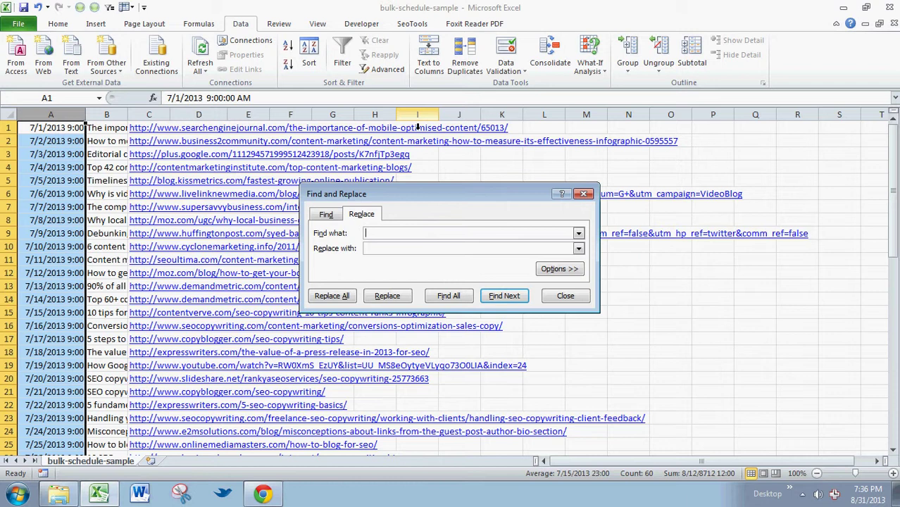
type("7/")
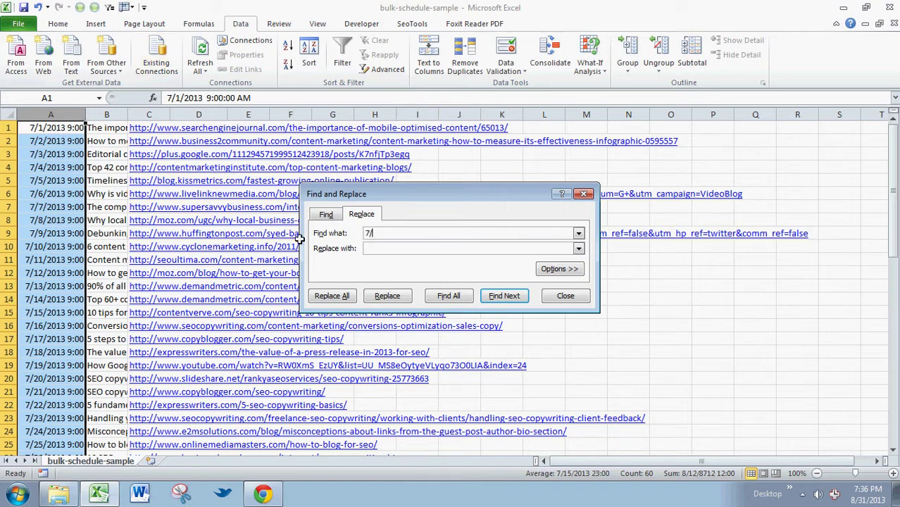
key("Tab")
type("9/")
left_click(583, 193)
key("ctrl+h")
key("Tab")
left_click(379, 252)
left_click(343, 300)
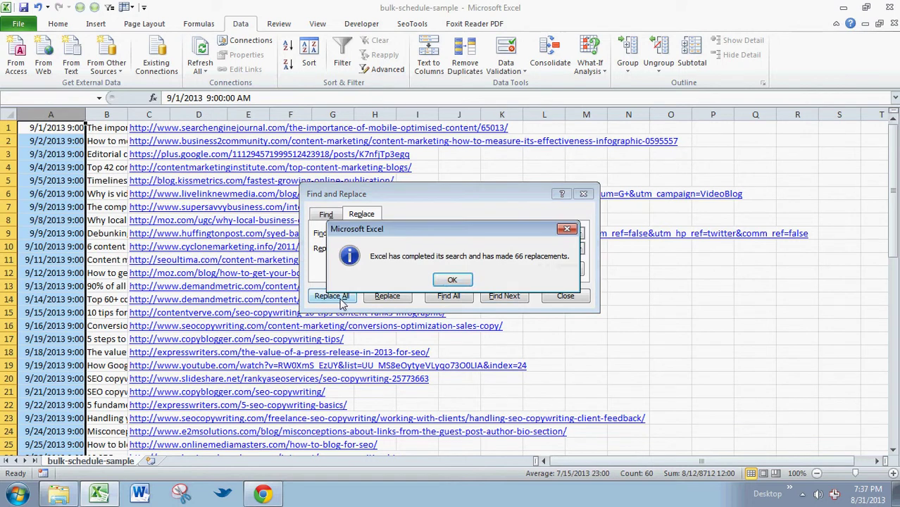
left_click(450, 282)
Step: Correct the date in cell A7 by changing its day to 7
left_click(551, 292)
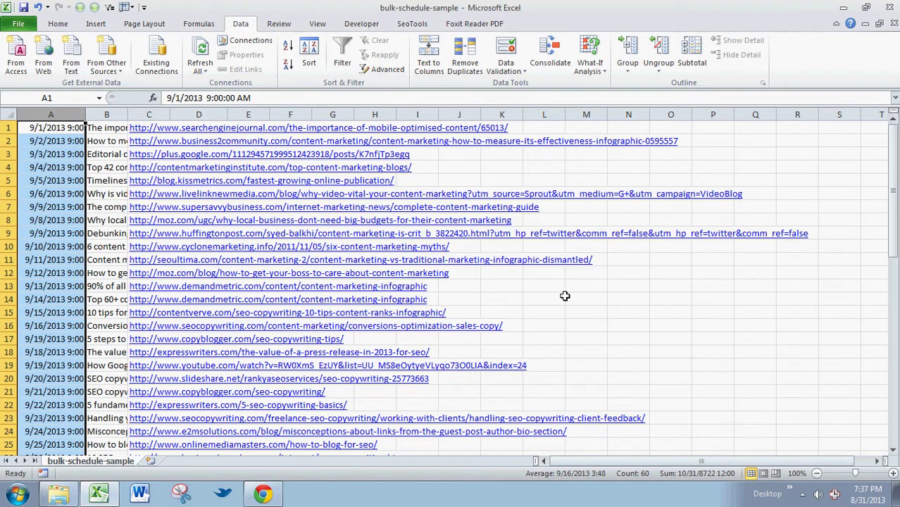
left_click(41, 208)
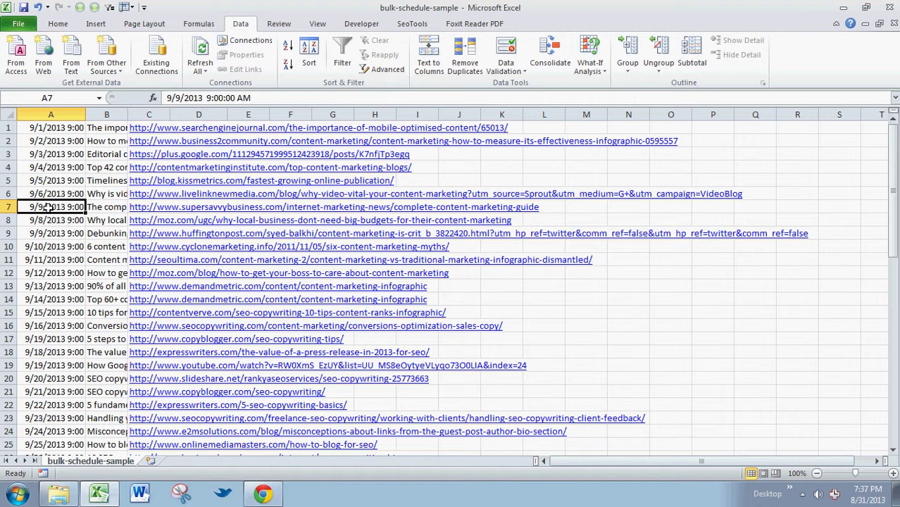
left_click(177, 99)
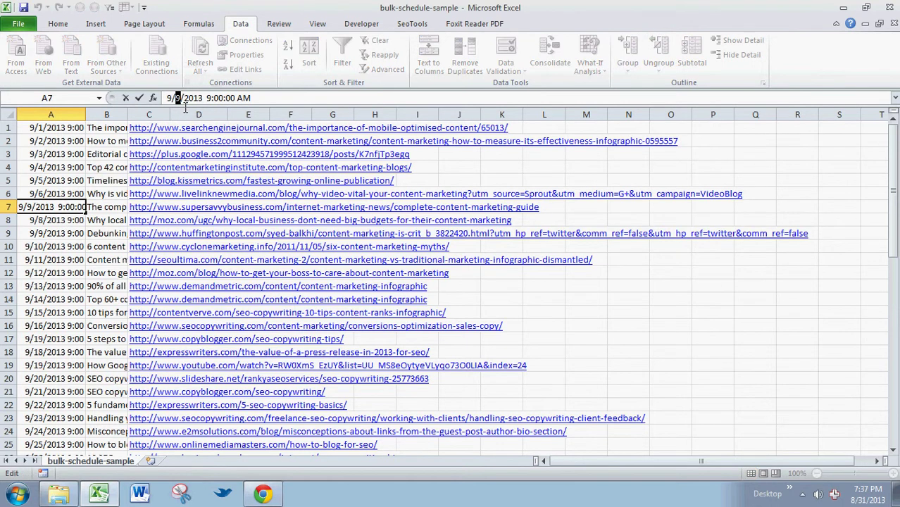
type("7")
key("Return")
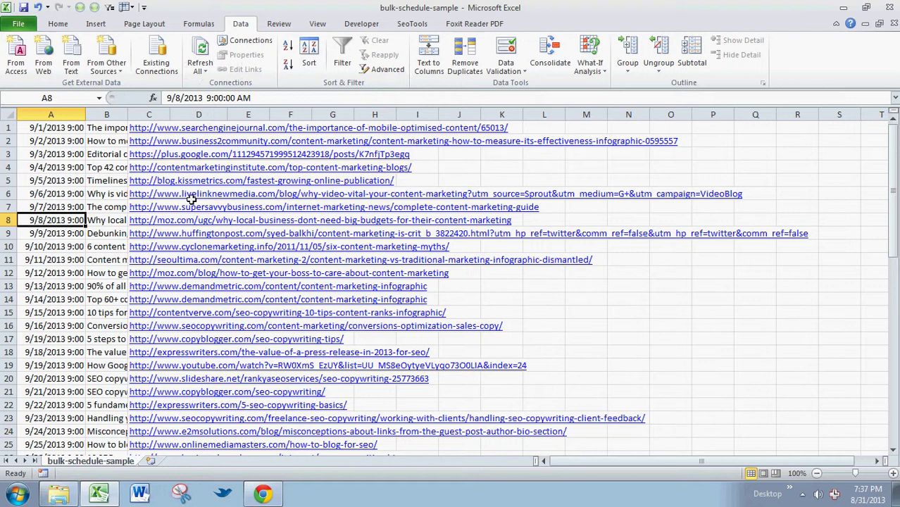
key("Down")
key("Down")
key("Down")
key("Down")
key("Down")
key("Down")
key("Down")
key("Down")
key("Down")
key("Down")
key("Down")
key("Down")
key("Down")
key("Down")
key("Down")
key("Down")
key("Down")
key("Down")
key("Down")
key("Down")
key("Down")
key("Down")
key("Down")
key("Down")
key("Down")
key("Down")
key("Down")
key("Down")
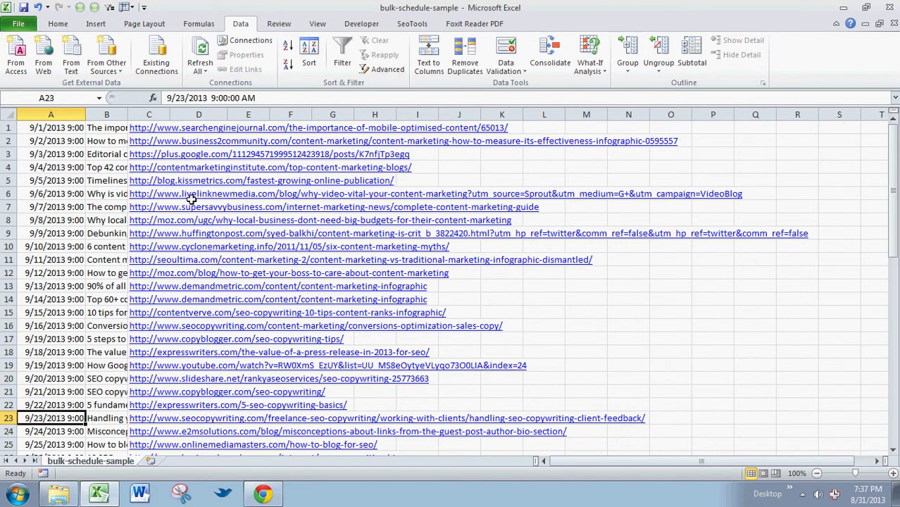
key("Down")
key("Down")
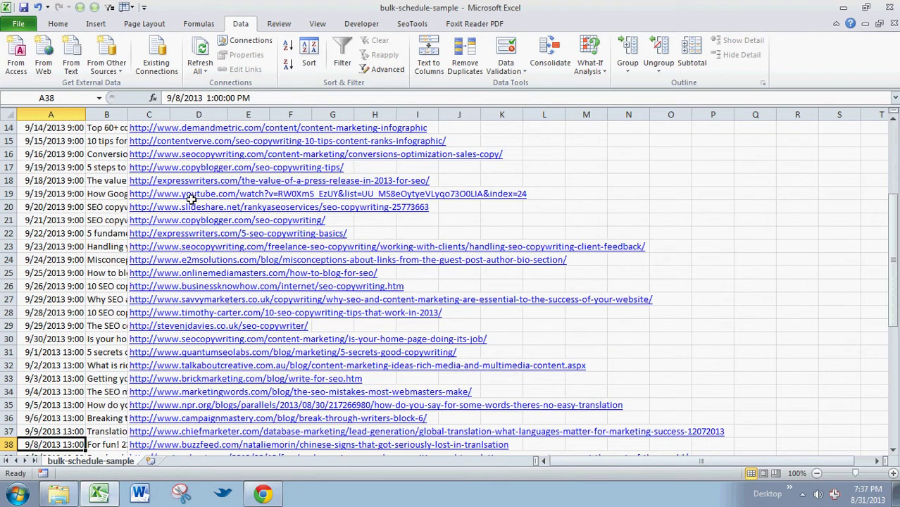
Step: Fix A37 to read 9/7/2013 13:00 and check the dates further down
key("Up")
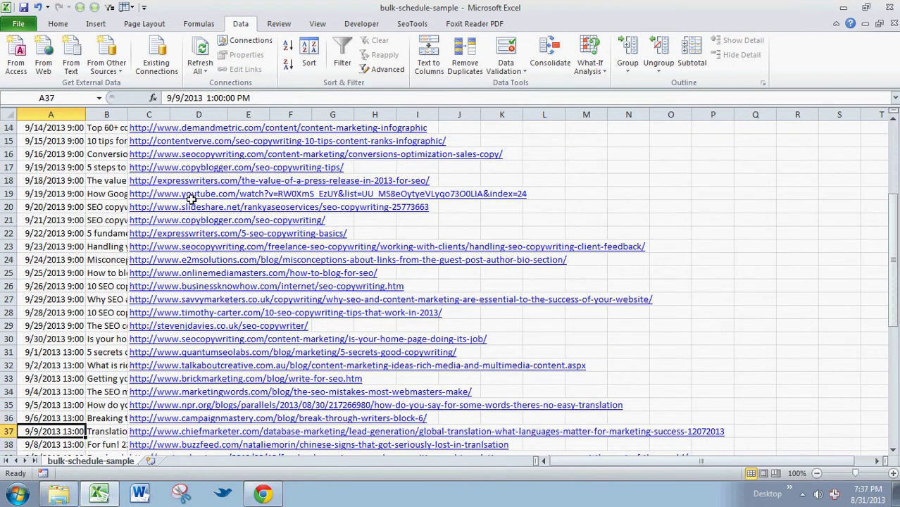
double_click(177, 98)
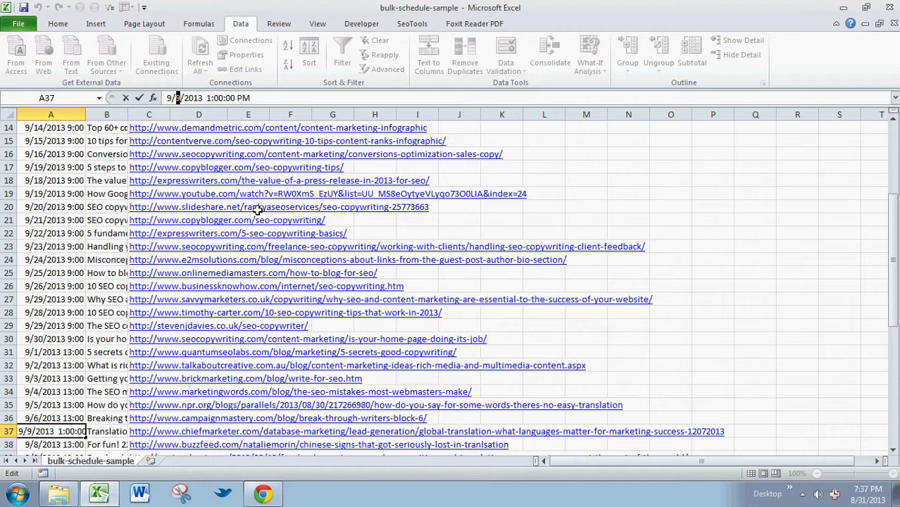
type("7")
key("Return")
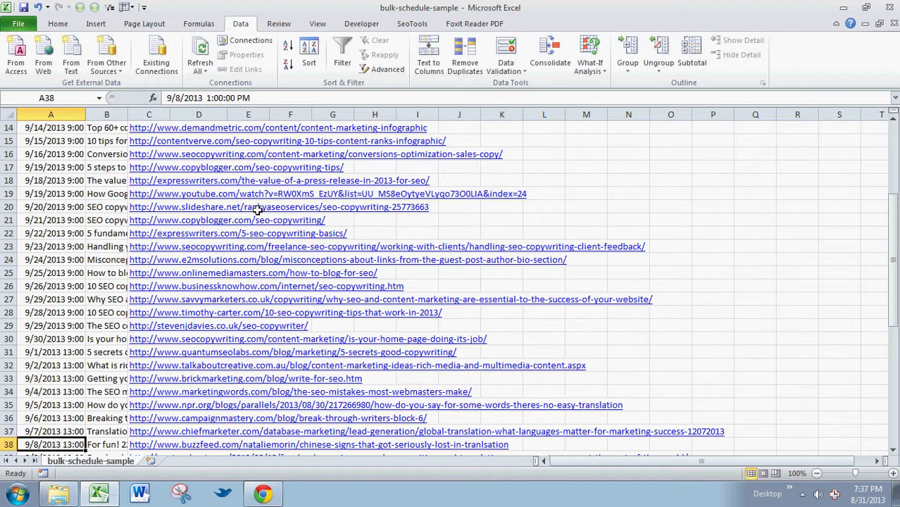
key("Down")
key("Down")
key("Down")
key("Down")
key("Down")
key("Down")
key("Down")
key("Down")
key("Down")
key("Down")
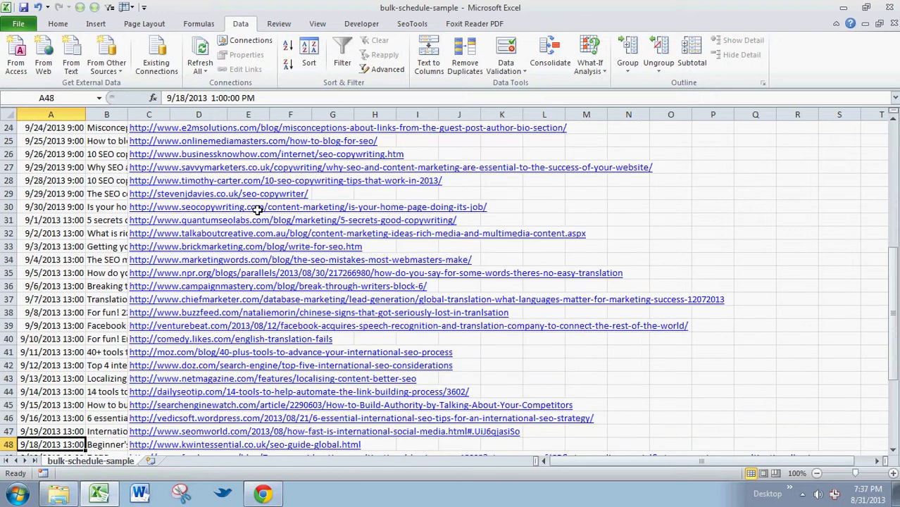
key("Down")
key("Down")
key("Down")
key("Down")
key("Down")
key("Down")
key("Down")
key("Down")
key("Down")
key("Down")
key("Down")
key("Down")
key("Down")
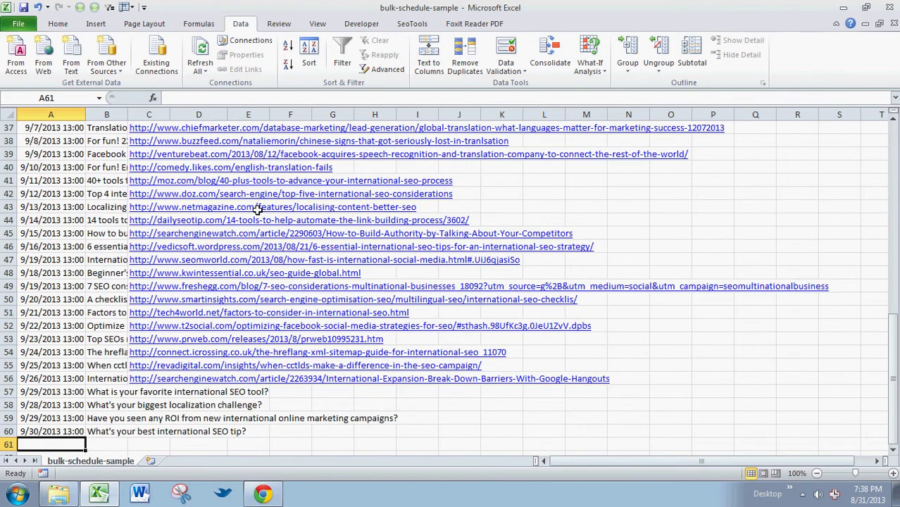
Step: Review the posts' URLs by moving through the message and URL columns
key("Up")
key("Up")
key("Right")
key("Up")
key("Up")
key("Up")
key("Right")
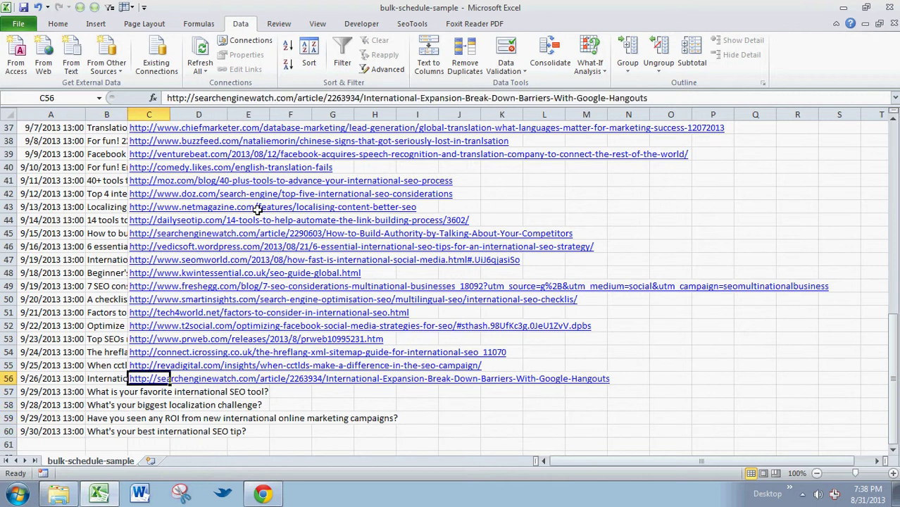
key("ctrl+Up")
key("Right")
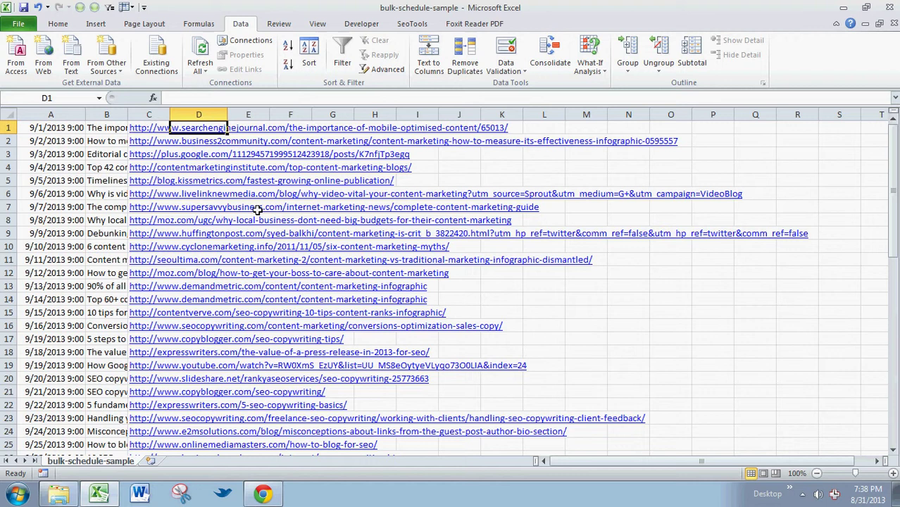
key("Left")
key("Down")
key("Down")
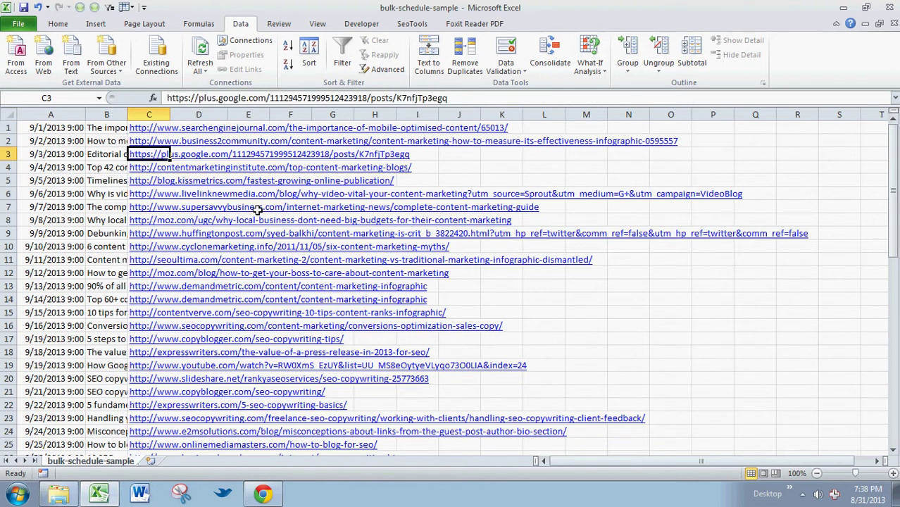
key("Down")
key("Down")
key("Down")
key("Down")
key("Down")
key("Down")
key("Down")
key("Down")
key("Down")
key("Down")
key("Down")
key("Down")
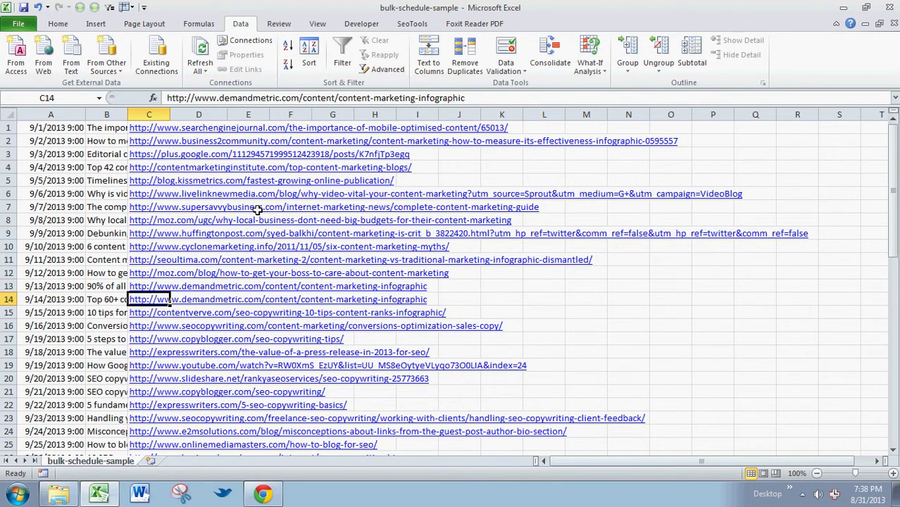
key("Down")
key("Down")
key("Down")
key("Down")
key("Down")
key("Down")
key("Down")
key("Down")
key("Down")
key("Down")
key("Down")
key("Down")
key("Down")
key("Down")
key("Down")
key("Down")
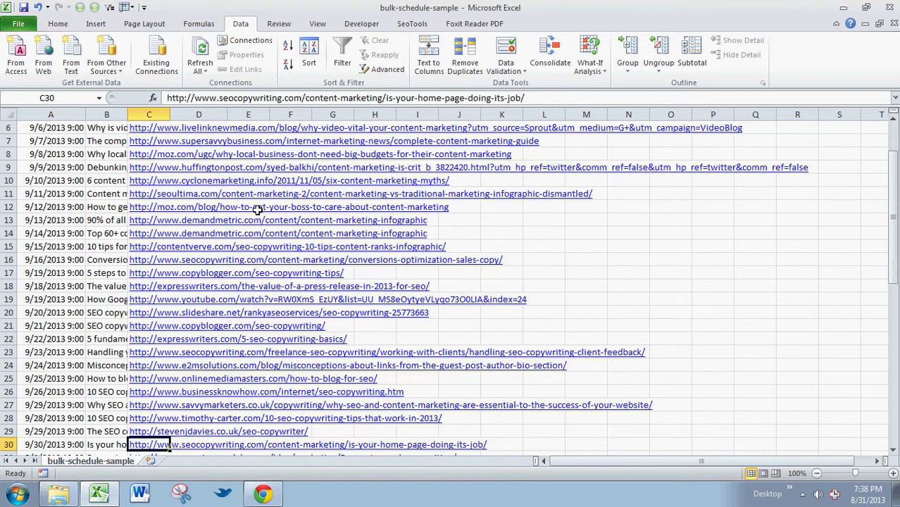
key("Down")
key("Down")
key("Down")
key("Down")
key("Down")
key("Down")
Step: Begin a formula with '=' in the empty cell D1
key("Up")
key("Up")
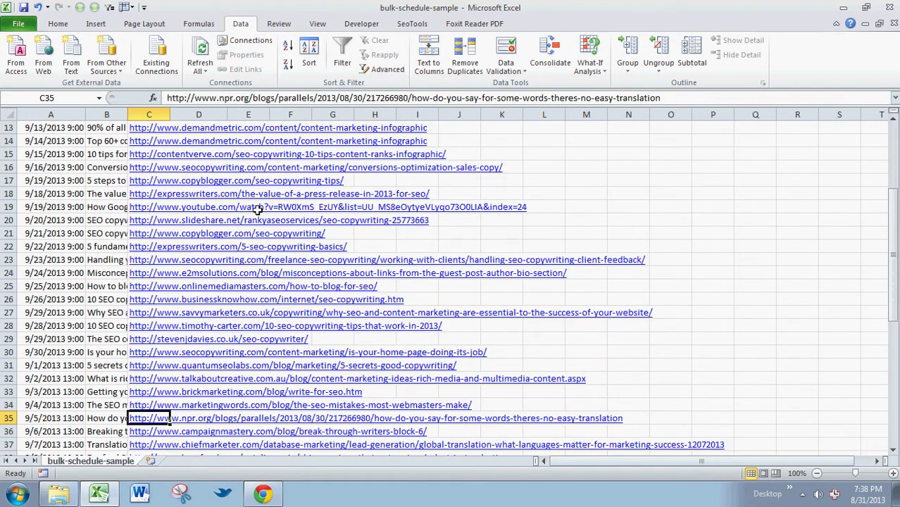
key("ctrl+Up")
key("Right")
type("=")
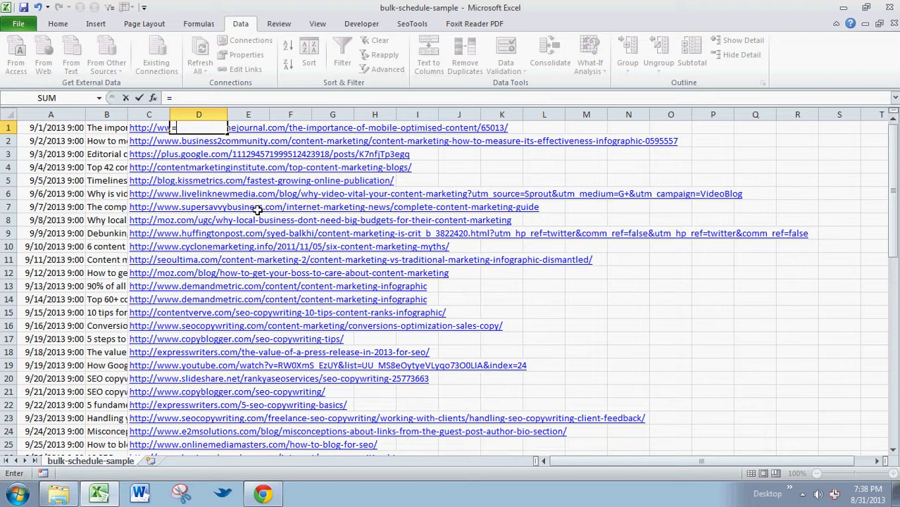
Step: Enter =RAND() in D1 and fill it down to D60, then check the values
type("rand()")
key("Return")
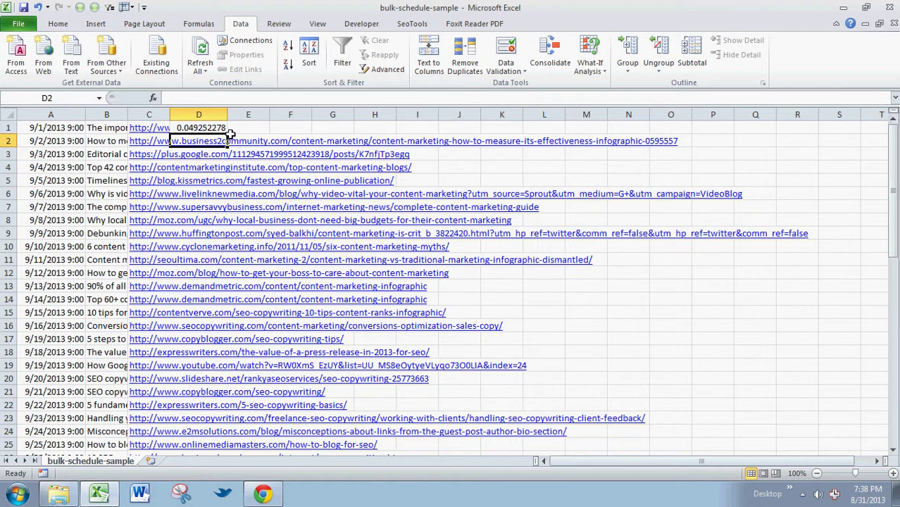
key("Up")
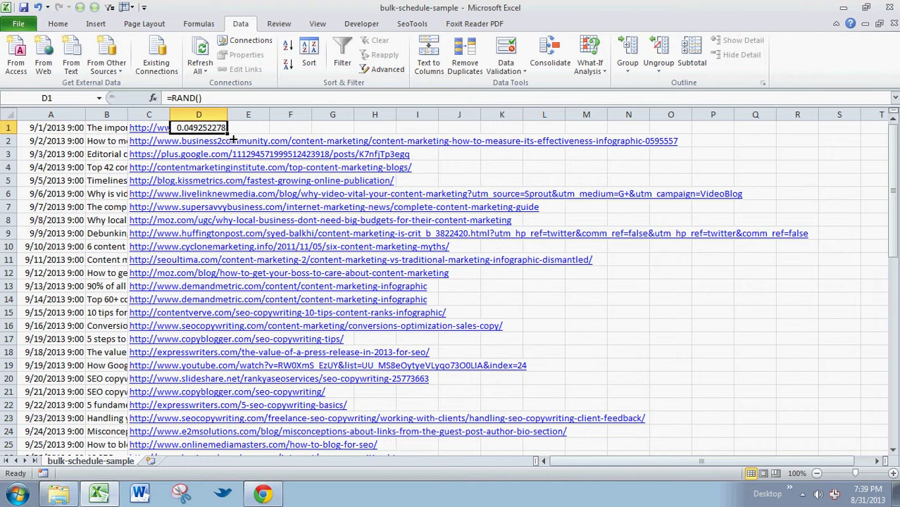
double_click(230, 136)
key("ctrl+Down")
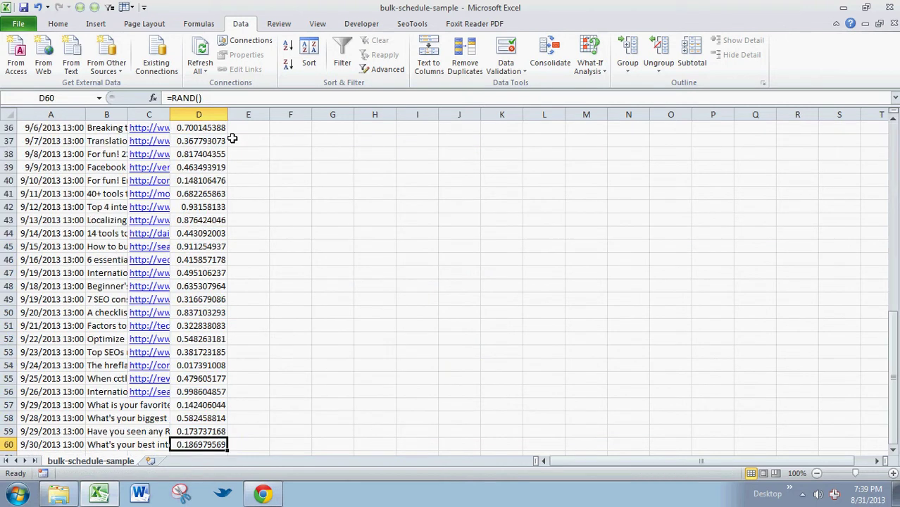
key("Down")
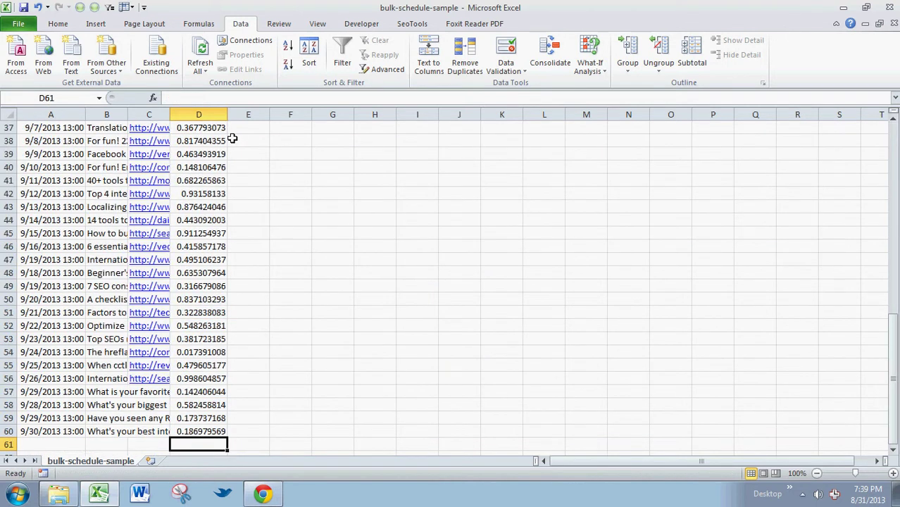
key("Up")
key("Up")
key("Up")
key("Up")
key("Up")
key("Up")
key("Up")
key("Up")
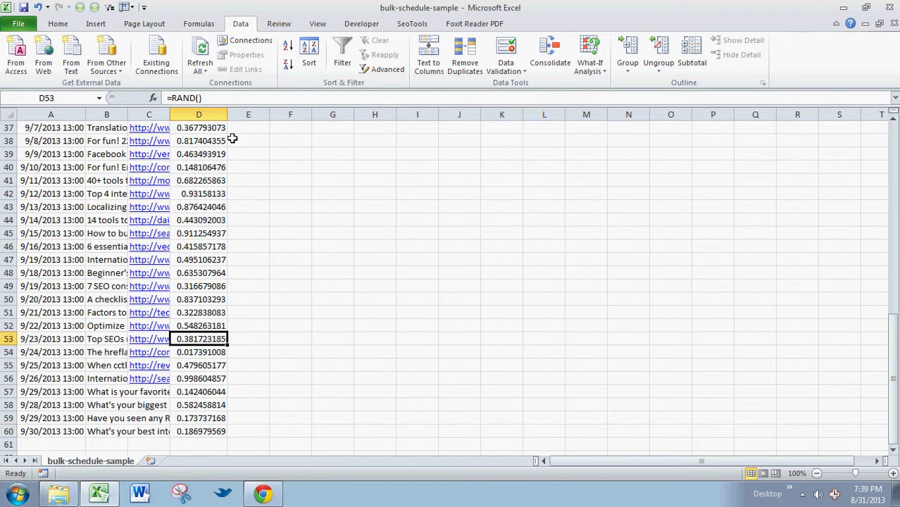
key("ctrl+Up")
key("Down")
key("Down")
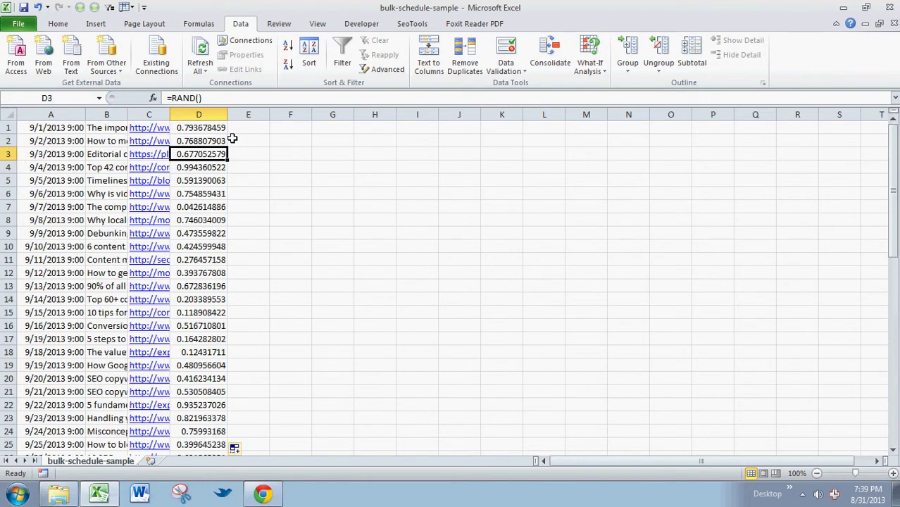
key("Up")
key("Up")
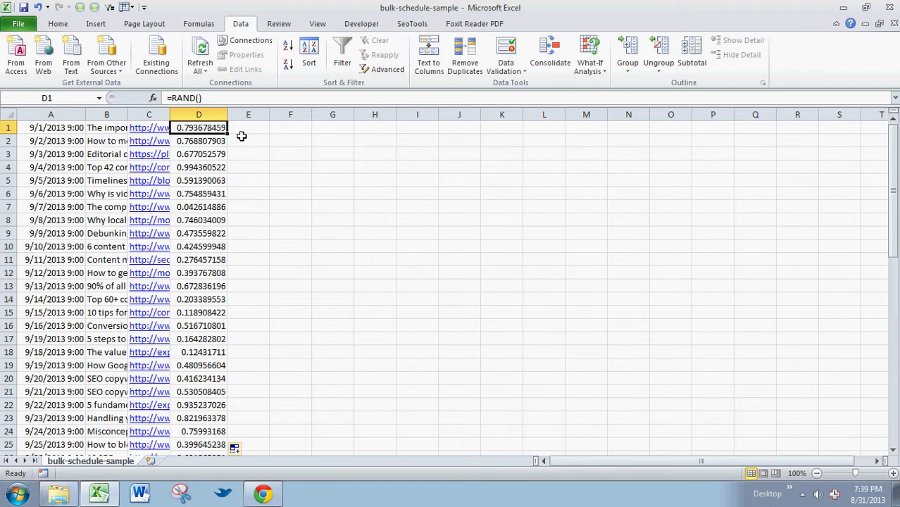
Step: Sort all rows smallest to largest by the random numbers in column D
left_click(289, 49)
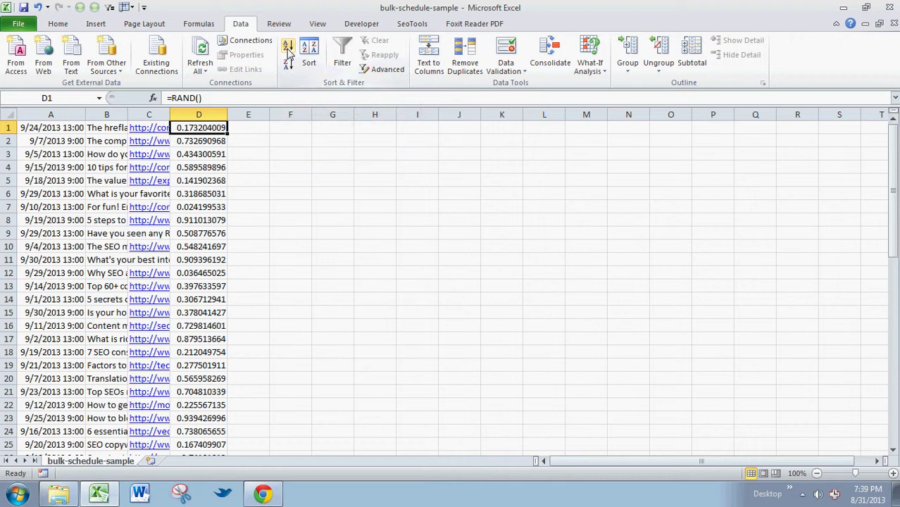
Step: Delete the random-number column D and return to the dates in column A
left_click(199, 114)
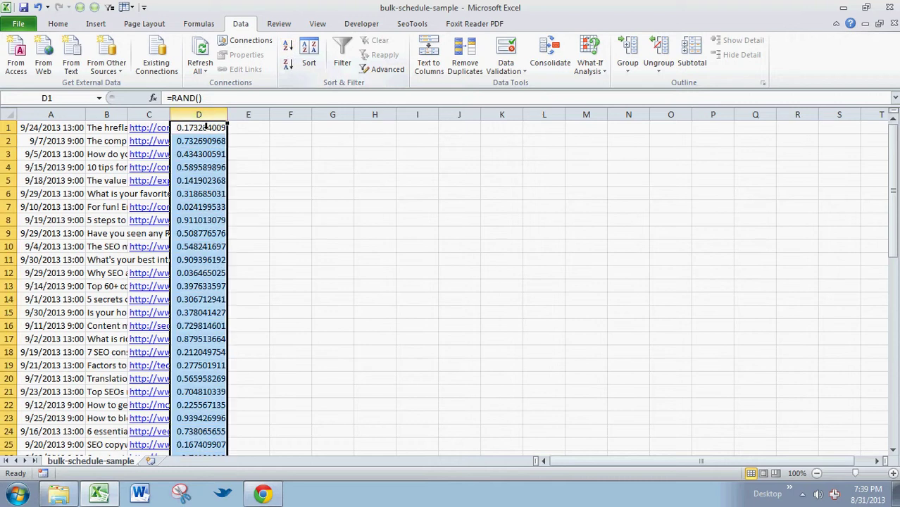
right_click(200, 116)
left_click(231, 217)
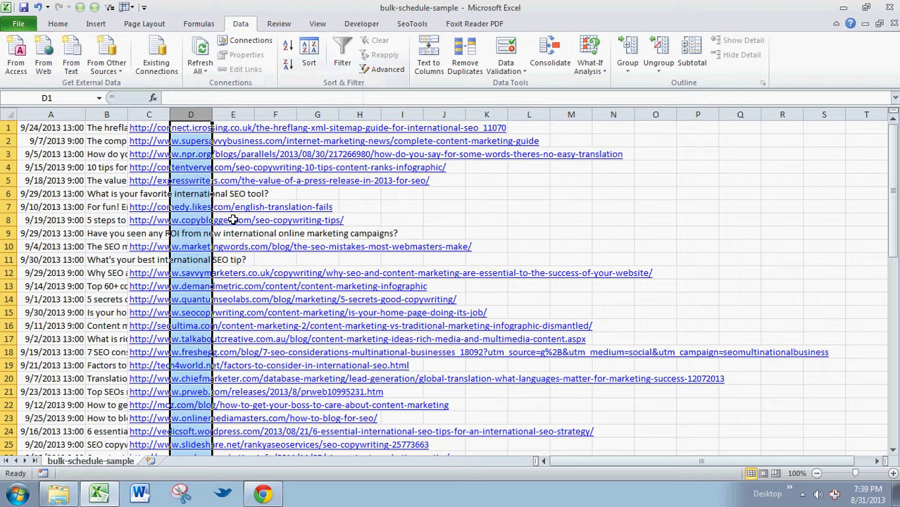
key("Left")
key("Left")
key("Left")
key("Down")
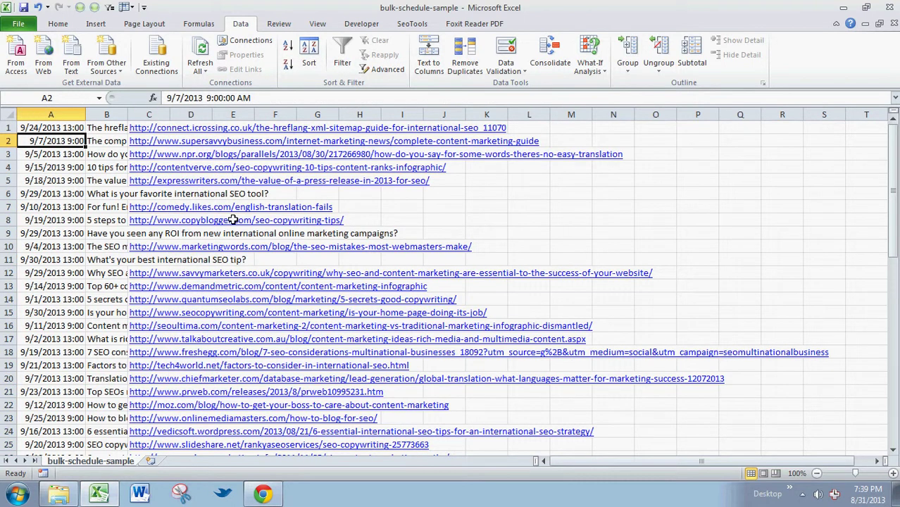